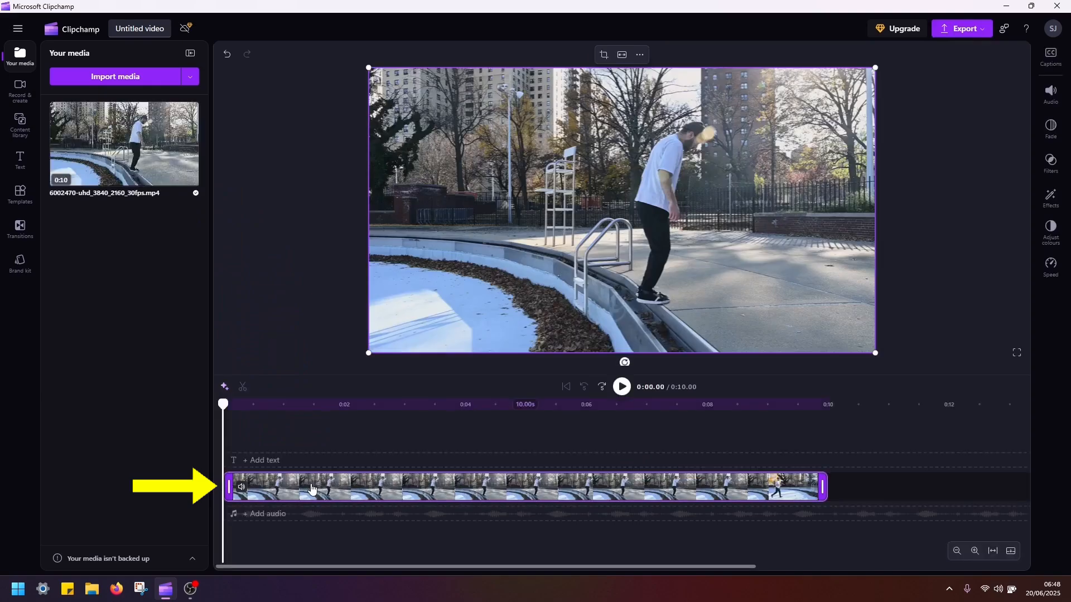
Stack a second copy of 6002470-uhd_3840_2160_30fps.mp4 on the timeline, aligned with the first copy.
{"action": "left_click_drag", "start_coordinate": [128, 165], "coordinate": [275, 477]}
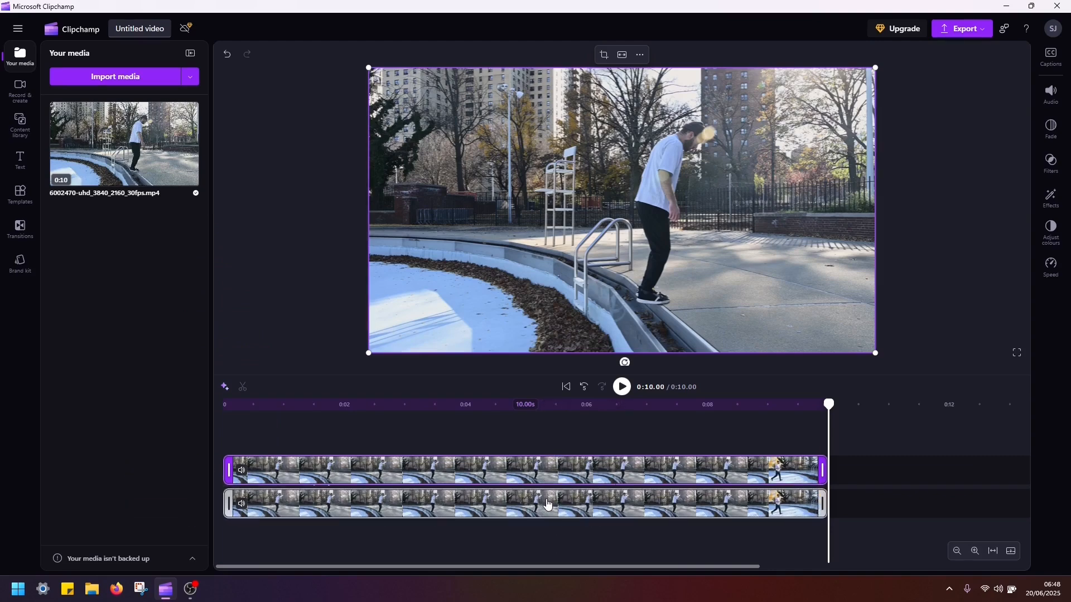
Locate the moment the man lands his flip and position the playhead exactly on the landing frame at 0:08.07.
{"action": "left_click", "coordinate": [632, 408]}
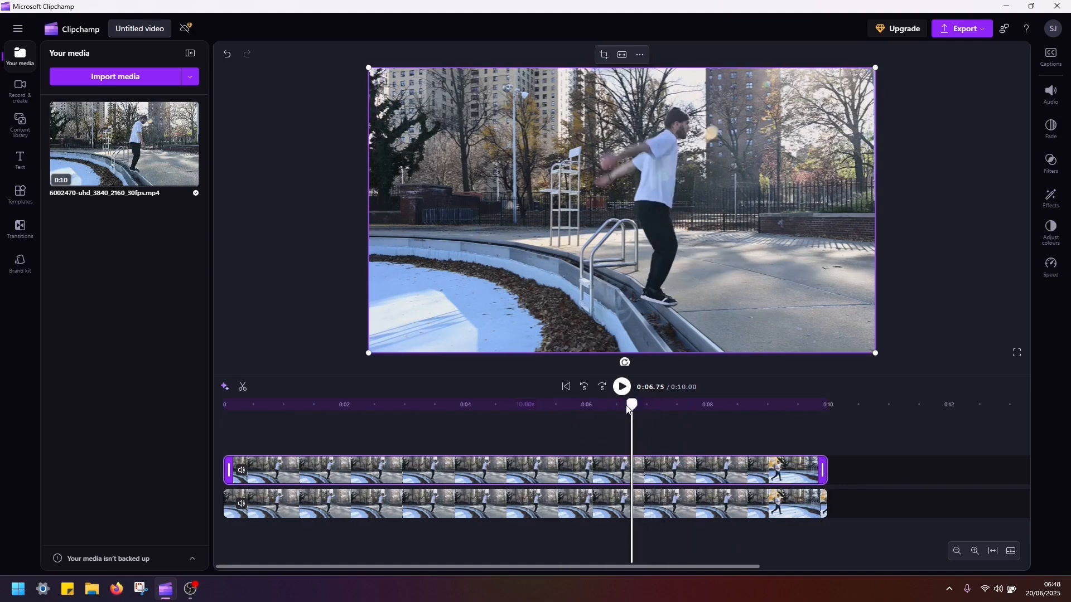
{"action": "key", "text": "space"}
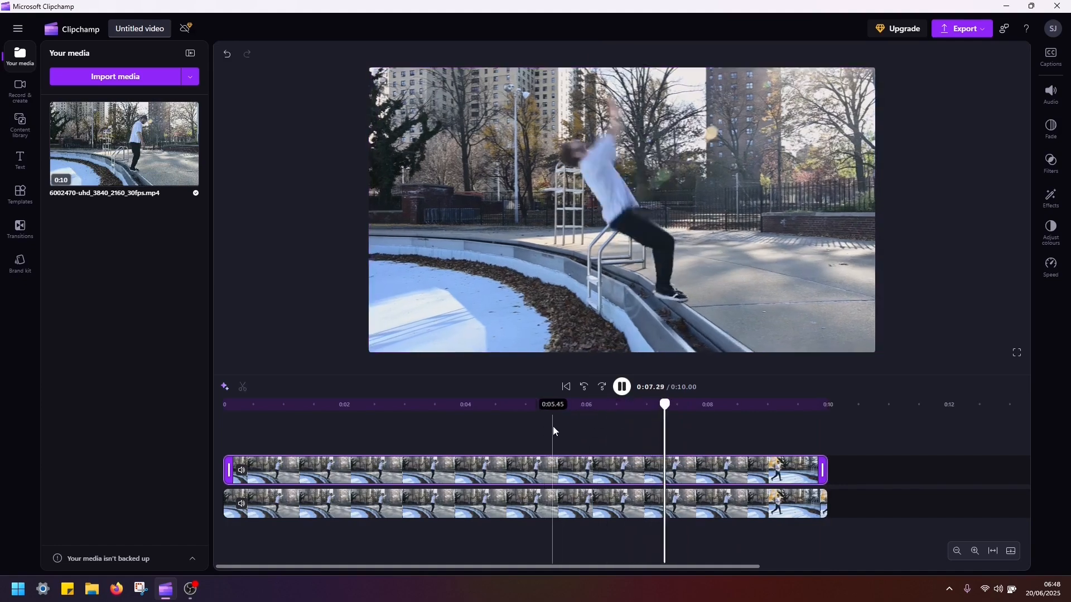
{"action": "key", "text": "space"}
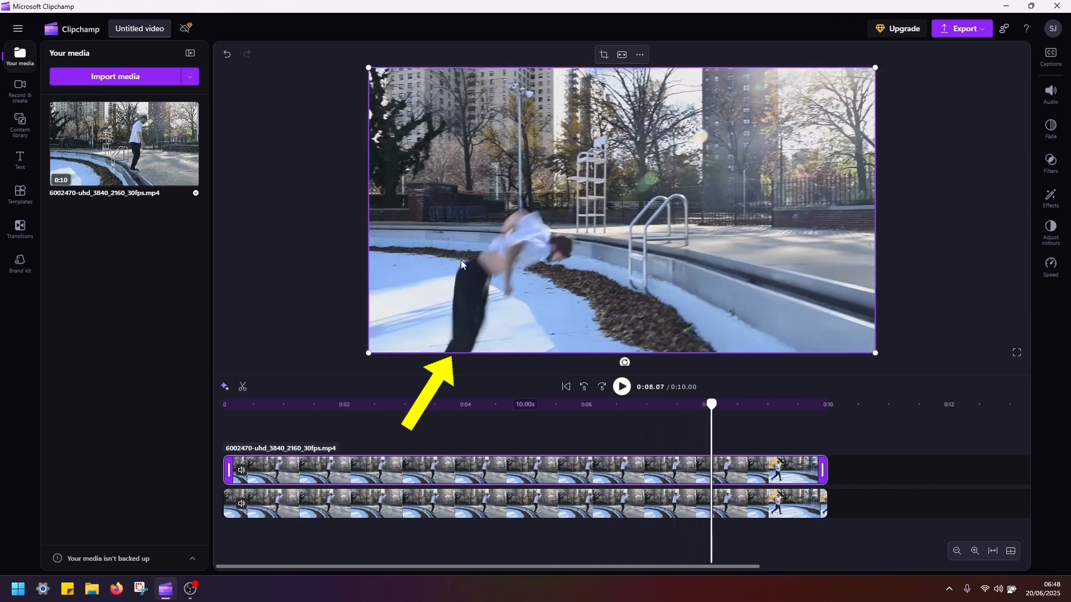
{"action": "left_click", "coordinate": [974, 551]}
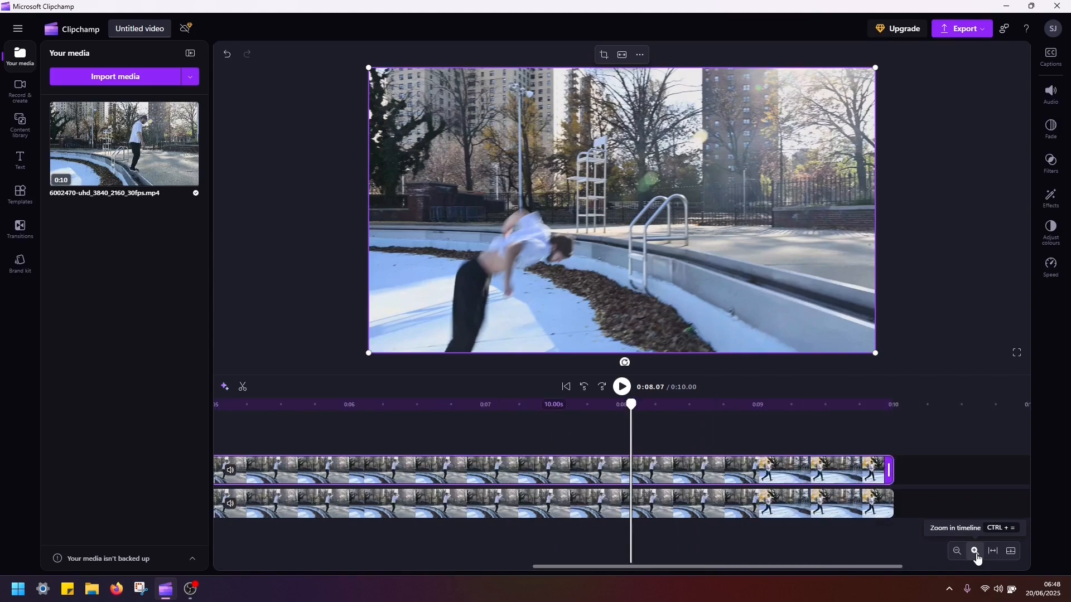
{"action": "left_click", "coordinate": [975, 553]}
{"action": "left_click", "coordinate": [975, 554]}
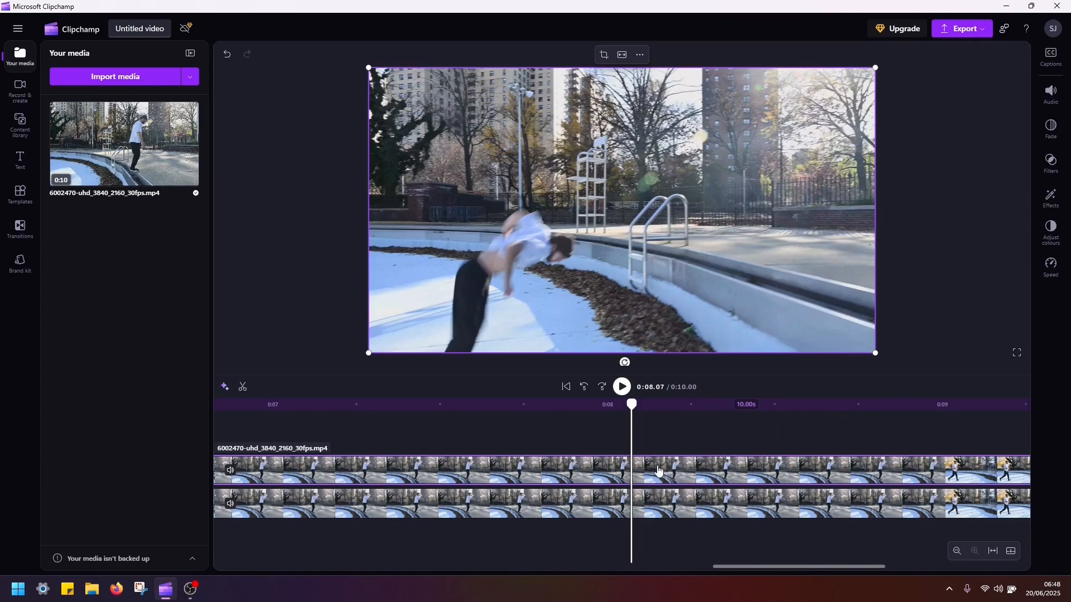
{"action": "key", "text": "Left"}
{"action": "key", "text": "Left"}
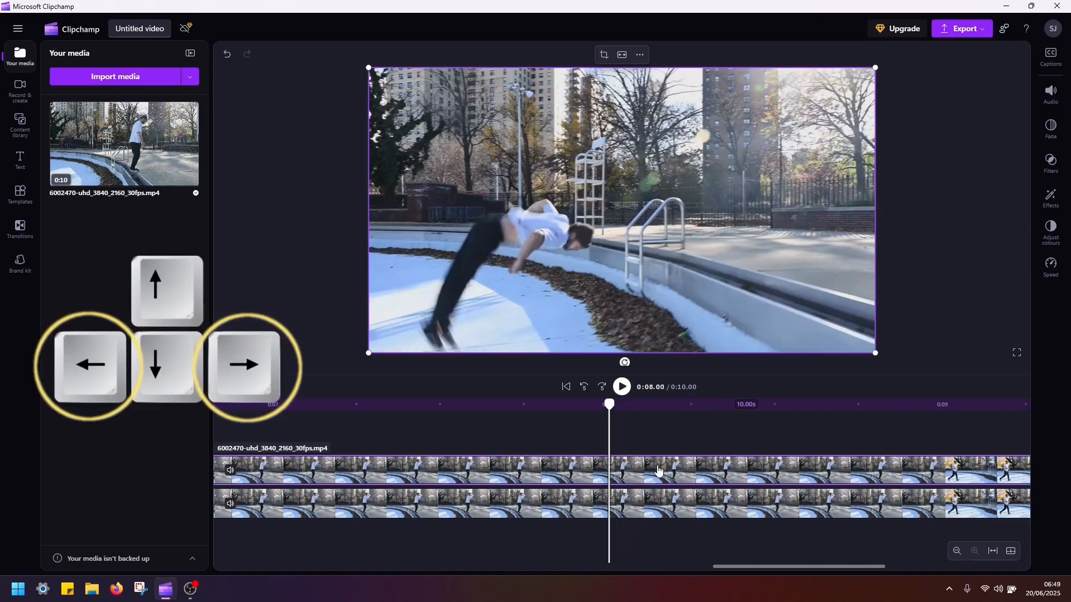
{"action": "key", "text": "Right"}
{"action": "key", "text": "Right"}
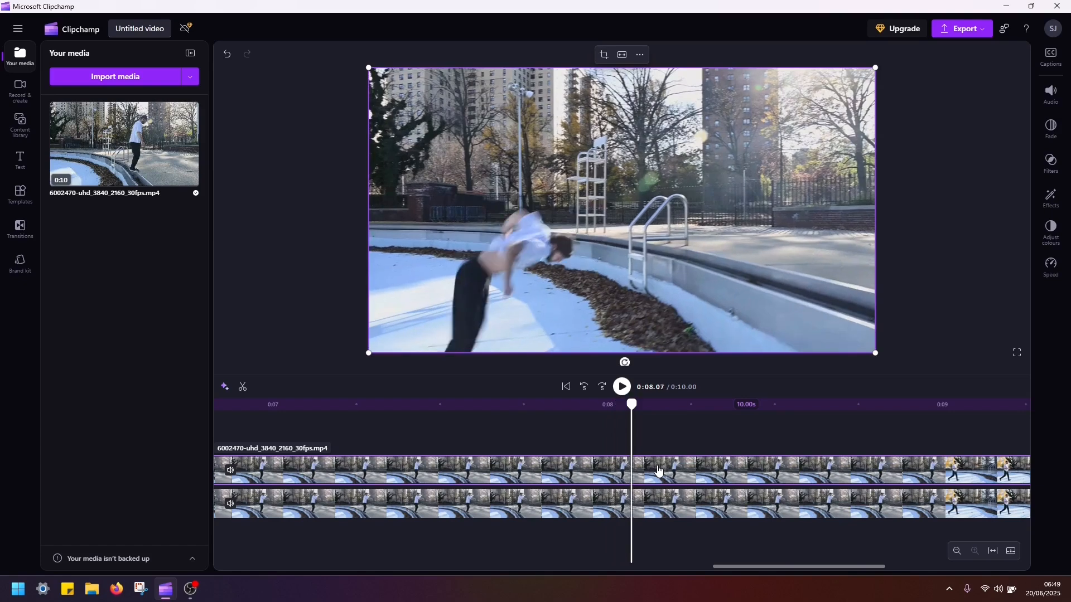
{"action": "key", "text": "Left"}
{"action": "key", "text": "Right"}
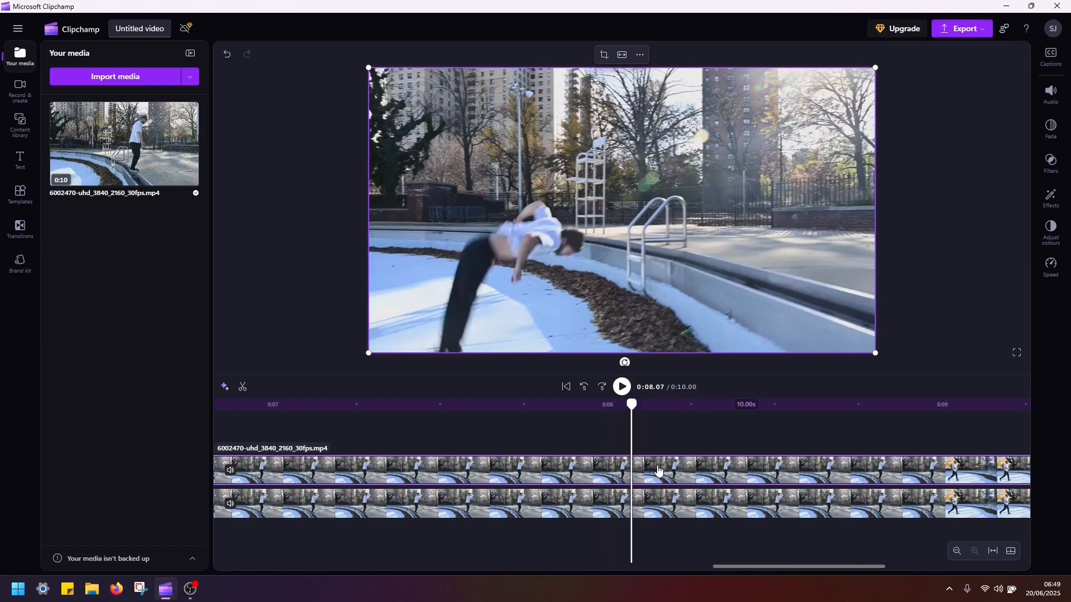
{"action": "key", "text": "Left"}
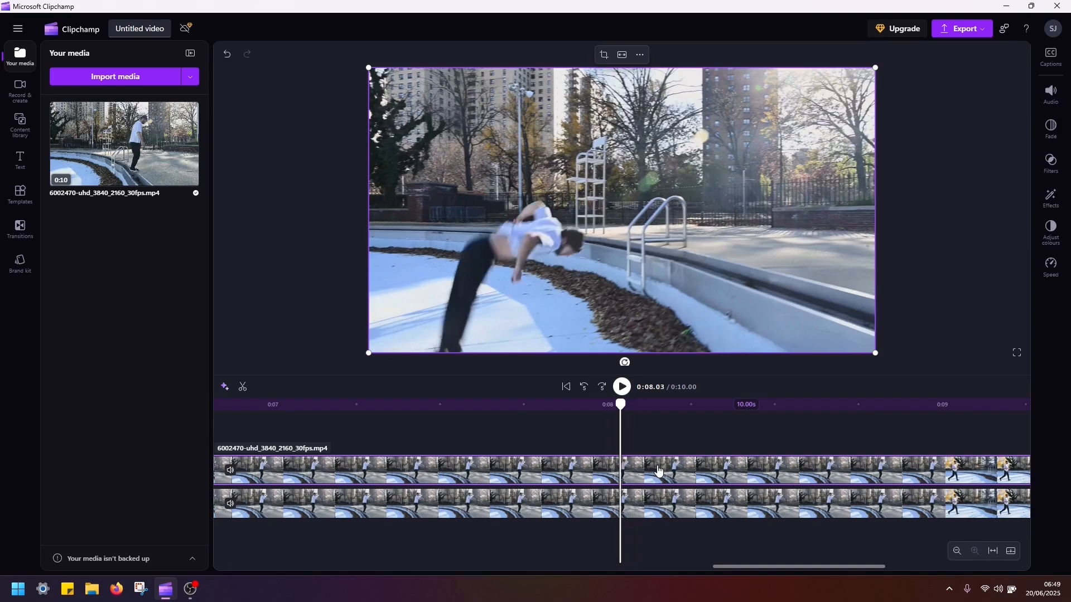
{"action": "key", "text": "Right"}
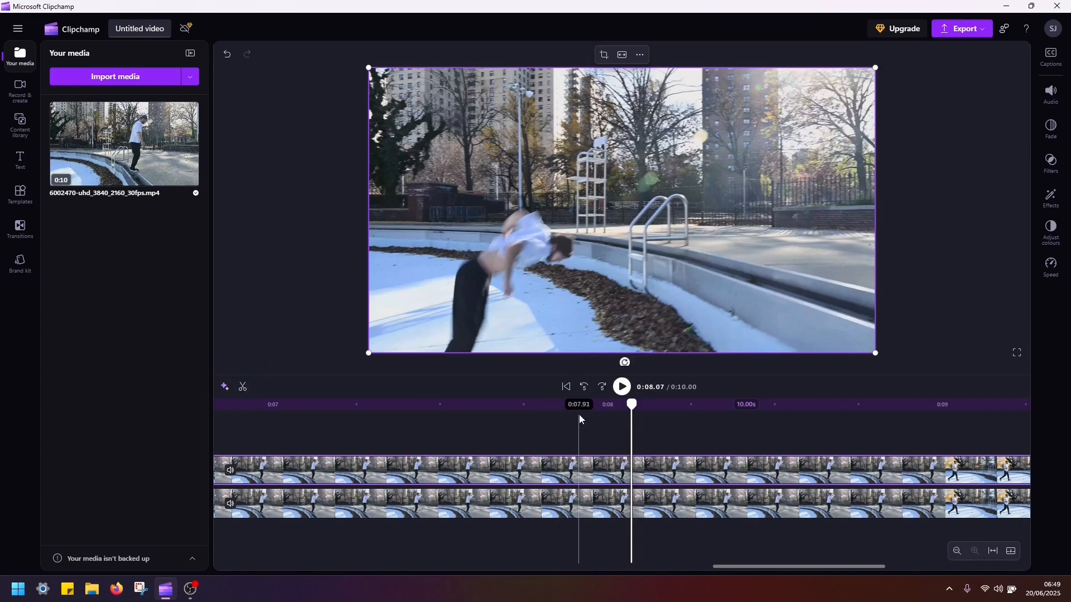
Split the upper clip at every frame from 0:08.07 through 0:08.33, making eight single-frame pieces.
{"action": "key", "text": "s"}
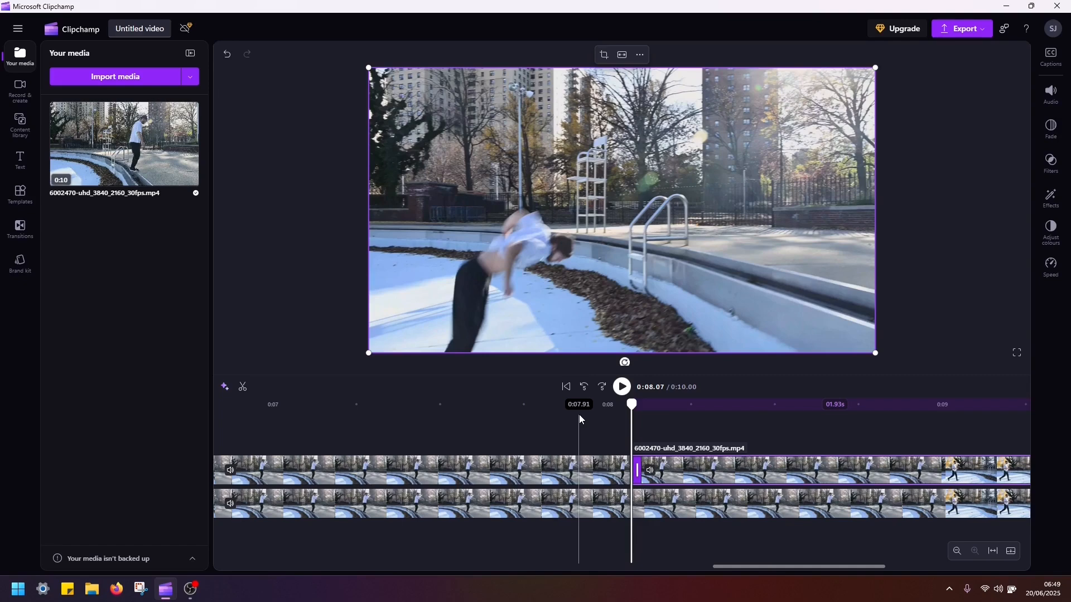
{"action": "key", "text": "Right"}
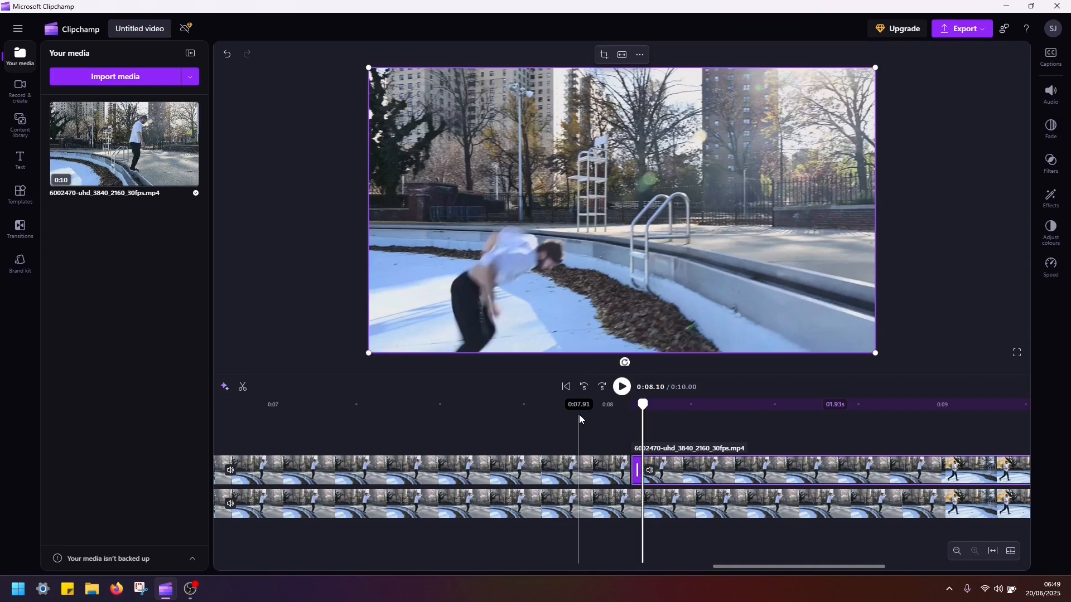
{"action": "key", "text": "s"}
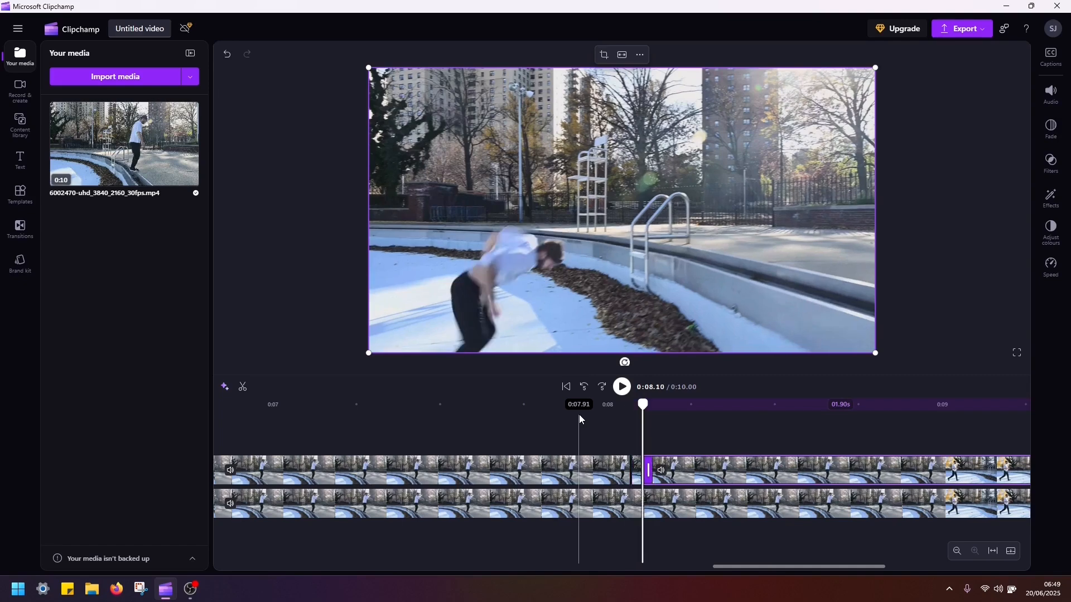
{"action": "key", "text": "Right"}
{"action": "key", "text": "s"}
{"action": "key", "text": "Right"}
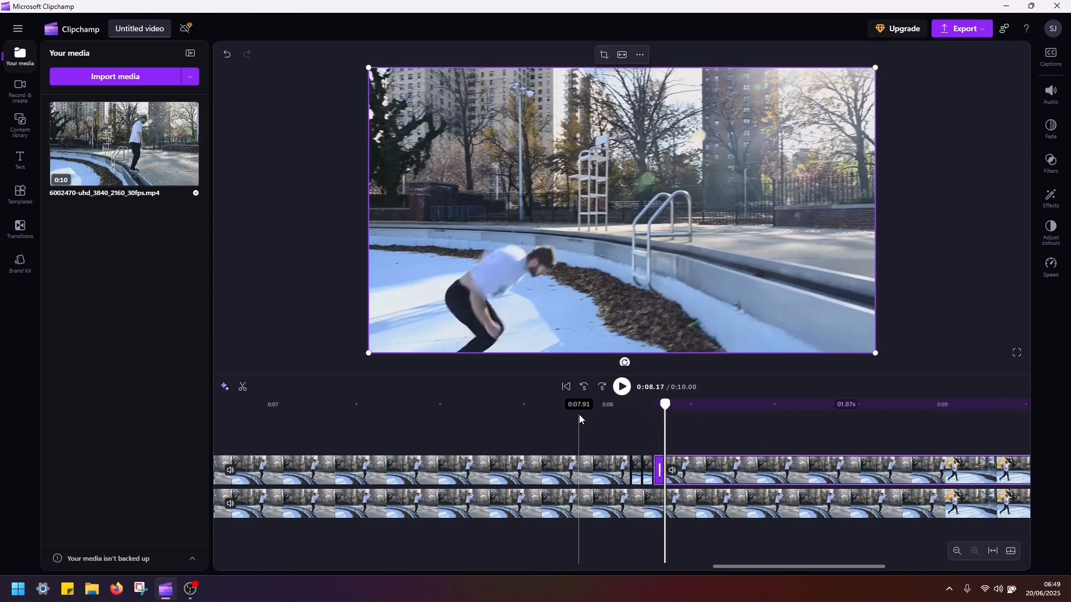
{"action": "key", "text": "s"}
{"action": "key", "text": "Right"}
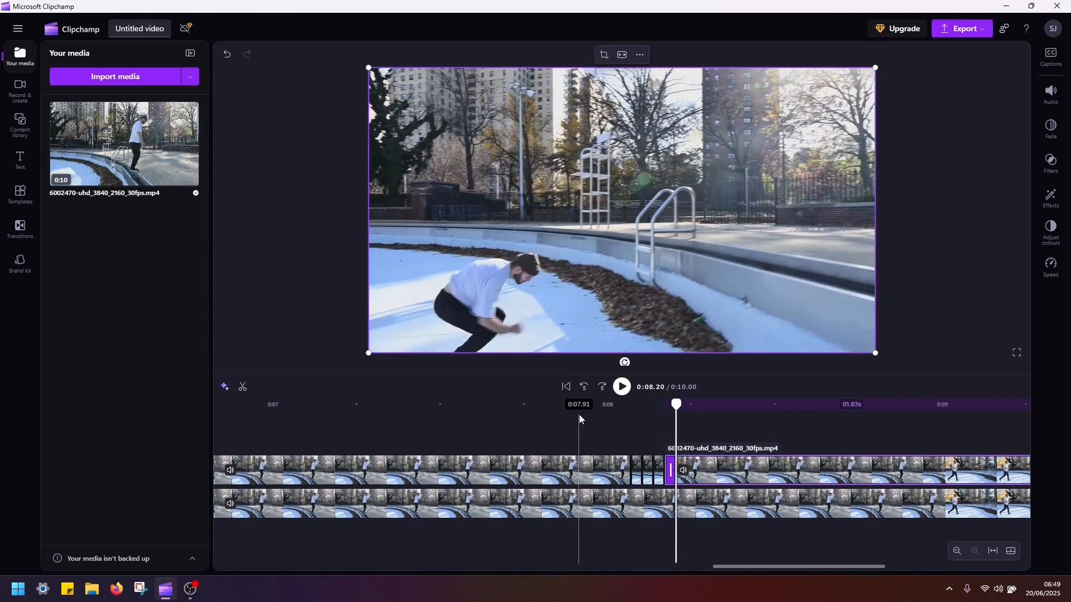
{"action": "key", "text": "s"}
{"action": "key", "text": "Right"}
{"action": "key", "text": "s"}
{"action": "key", "text": "Right"}
{"action": "key", "text": "s"}
{"action": "key", "text": "Right"}
{"action": "key", "text": "s"}
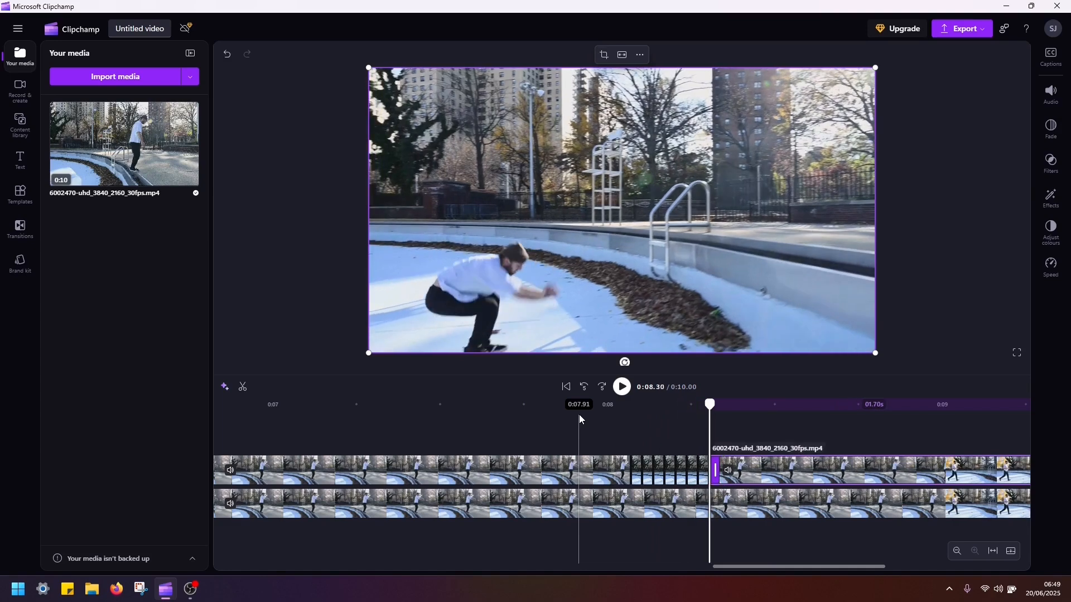
{"action": "key", "text": "Right"}
{"action": "key", "text": "s"}
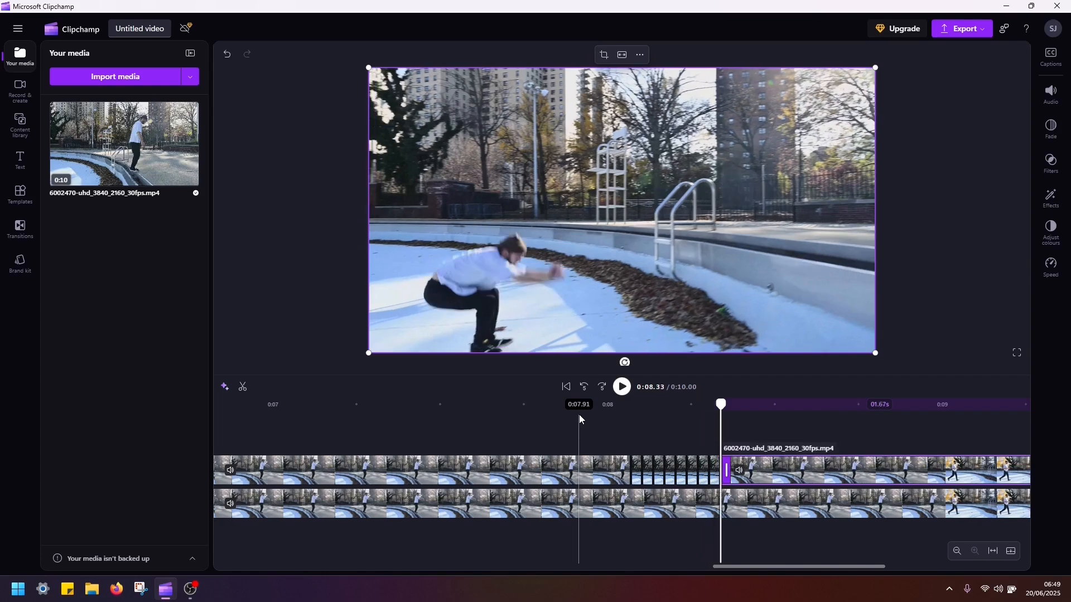
Enlarge the first single-frame piece slightly beyond the video's upper-right corner and the second slightly beyond its lower-left corner.
{"action": "left_click", "coordinate": [637, 411]}
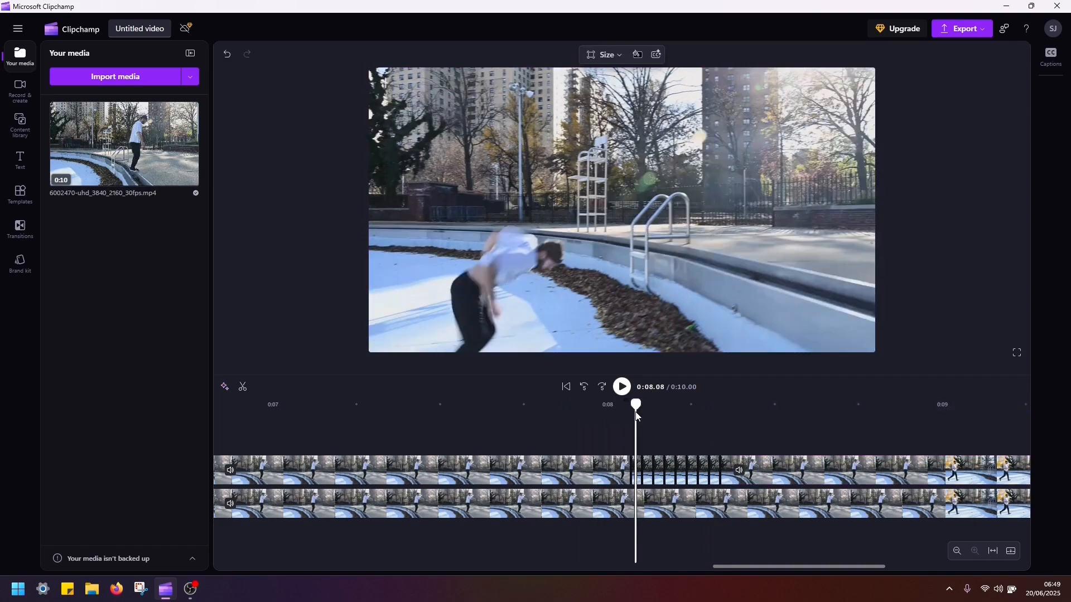
{"action": "left_click", "coordinate": [639, 480]}
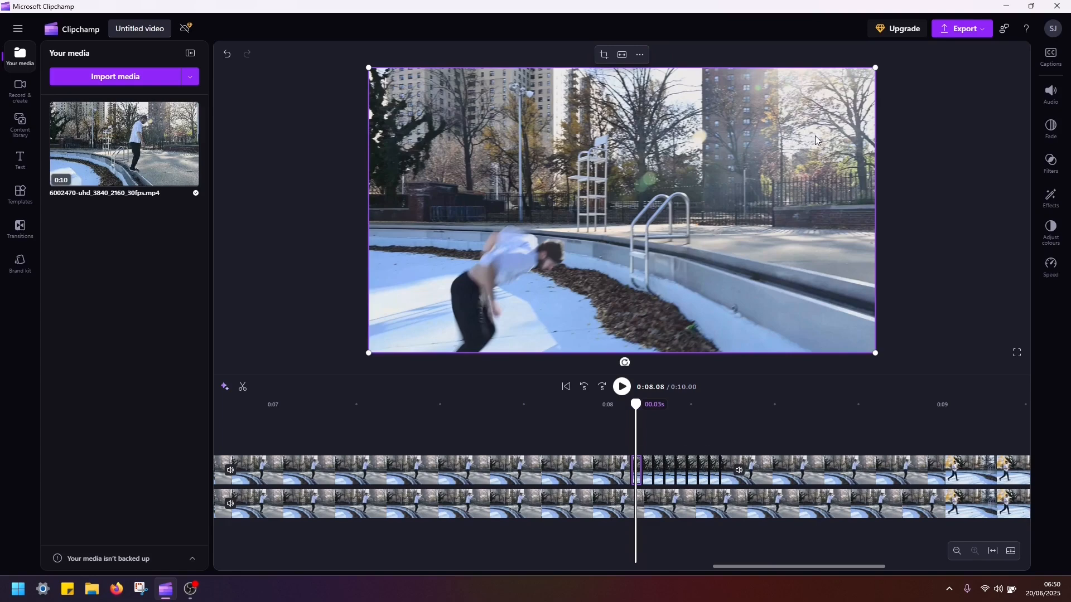
{"action": "left_click_drag", "start_coordinate": [876, 67], "coordinate": [891, 58]}
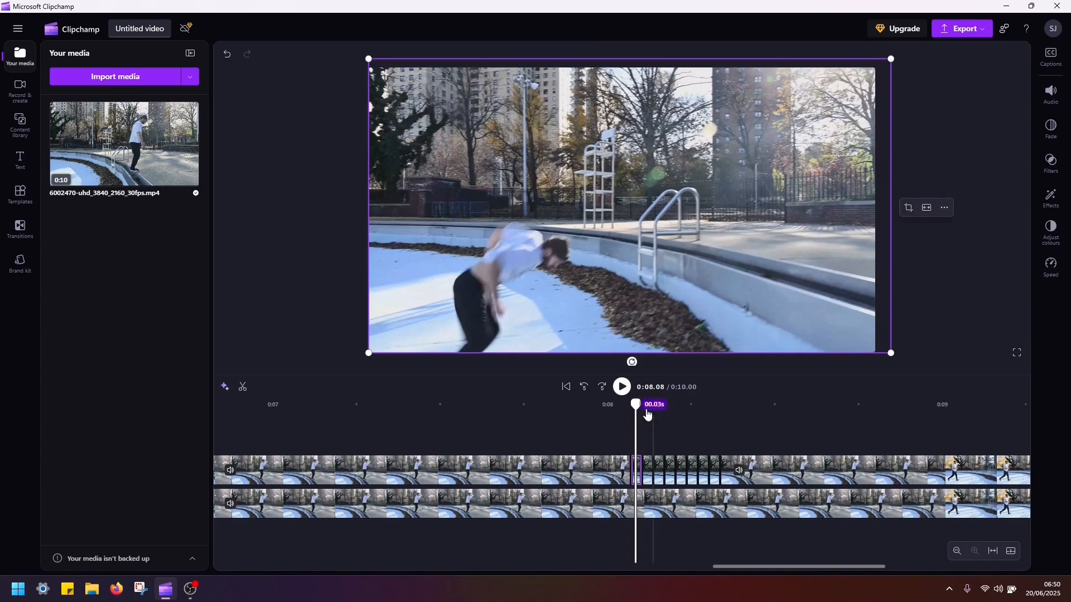
{"action": "left_click", "coordinate": [647, 433]}
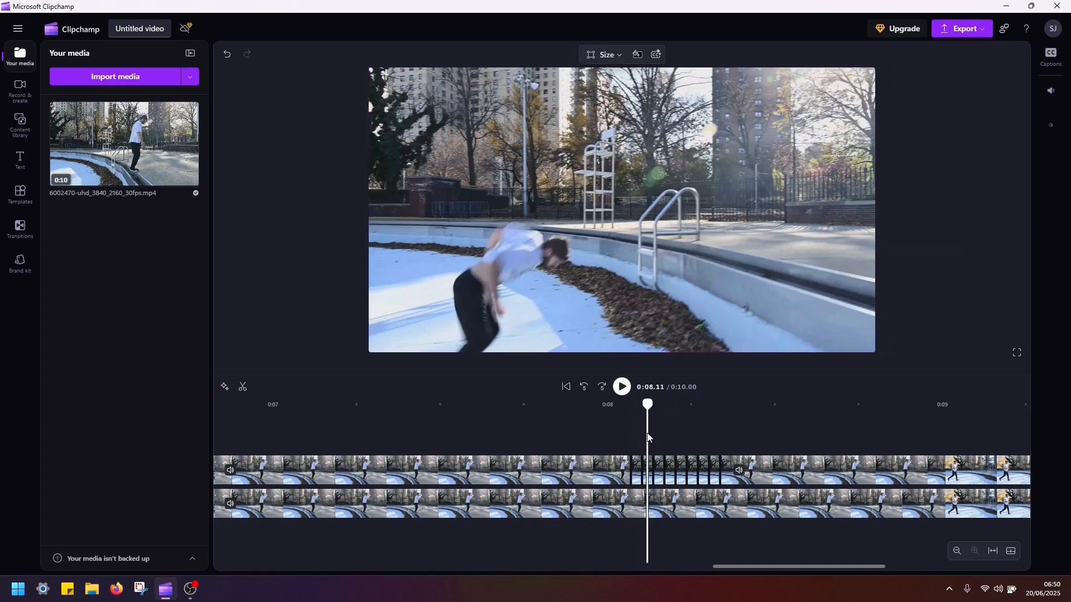
{"action": "left_click", "coordinate": [650, 470]}
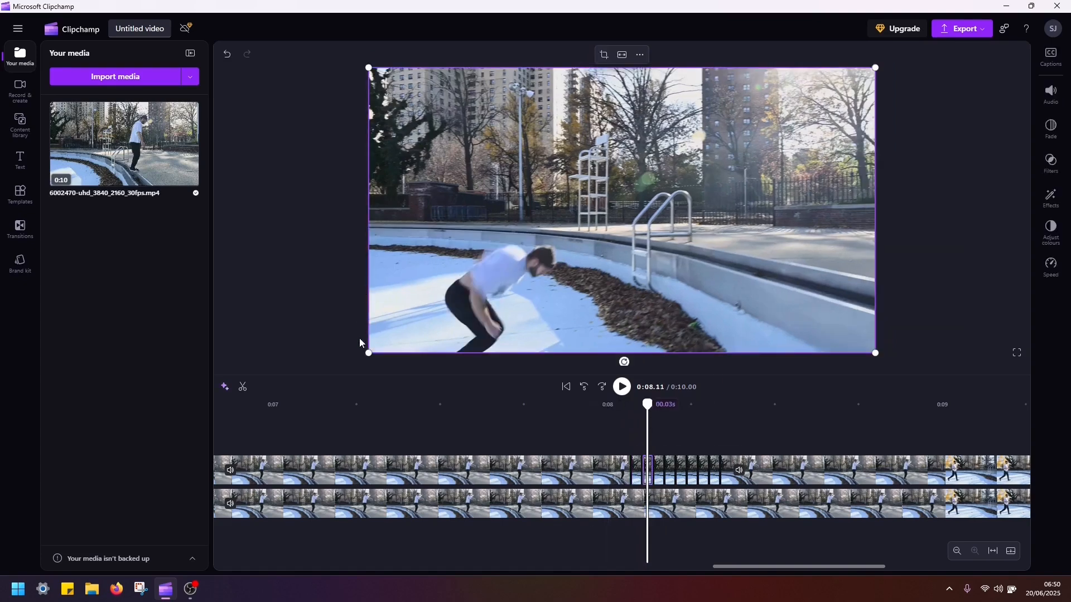
{"action": "left_click_drag", "start_coordinate": [365, 357], "coordinate": [350, 362]}
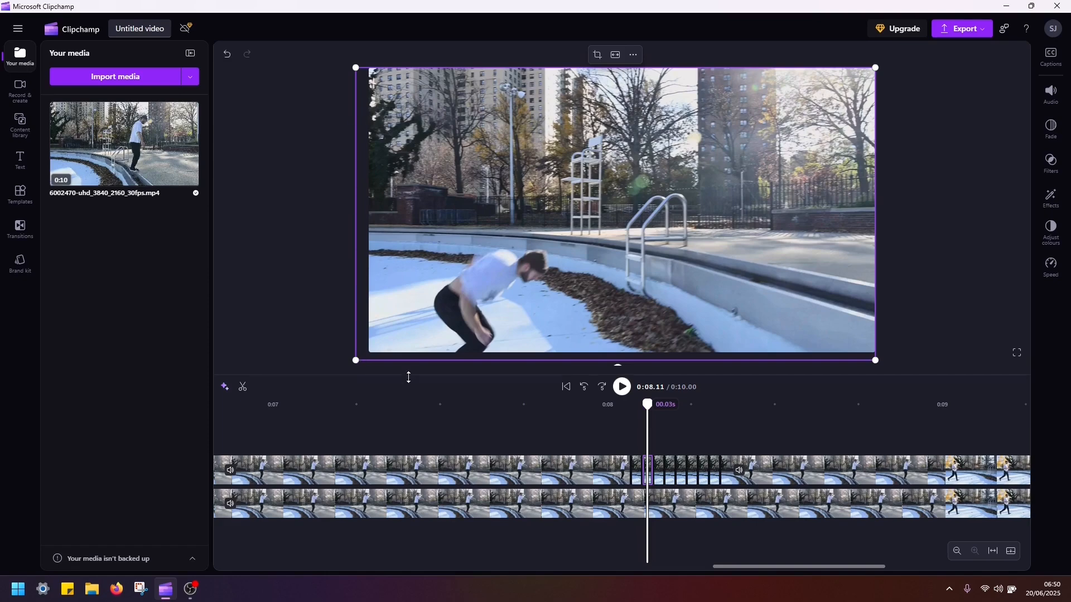
Enlarge the third single-frame piece slightly beyond the video's lower-right corner and the fourth slightly beyond its upper-left corner.
{"action": "left_click", "coordinate": [660, 430]}
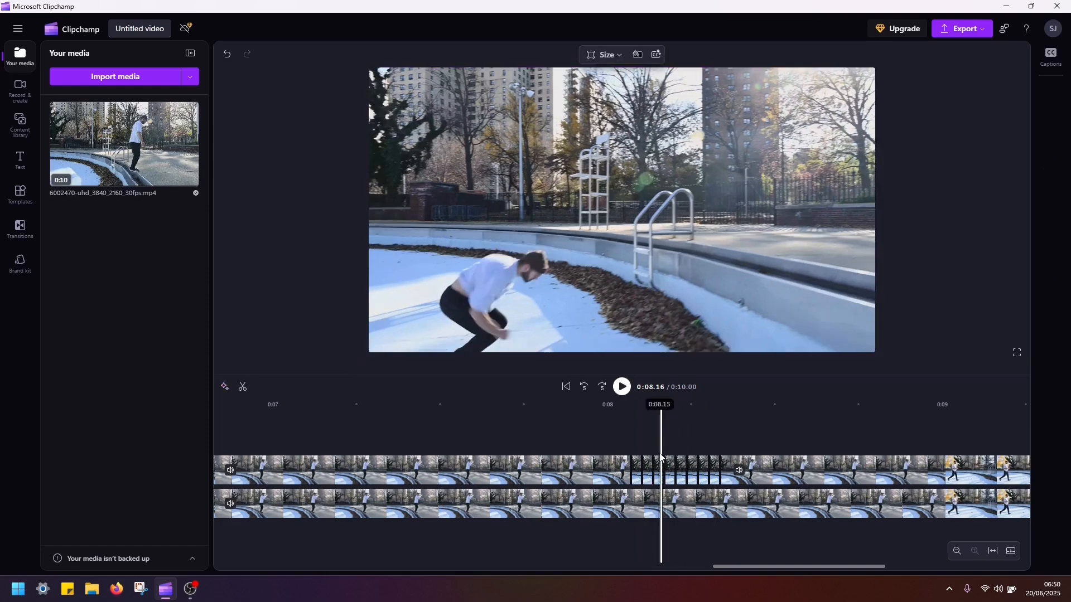
{"action": "left_click", "coordinate": [659, 468]}
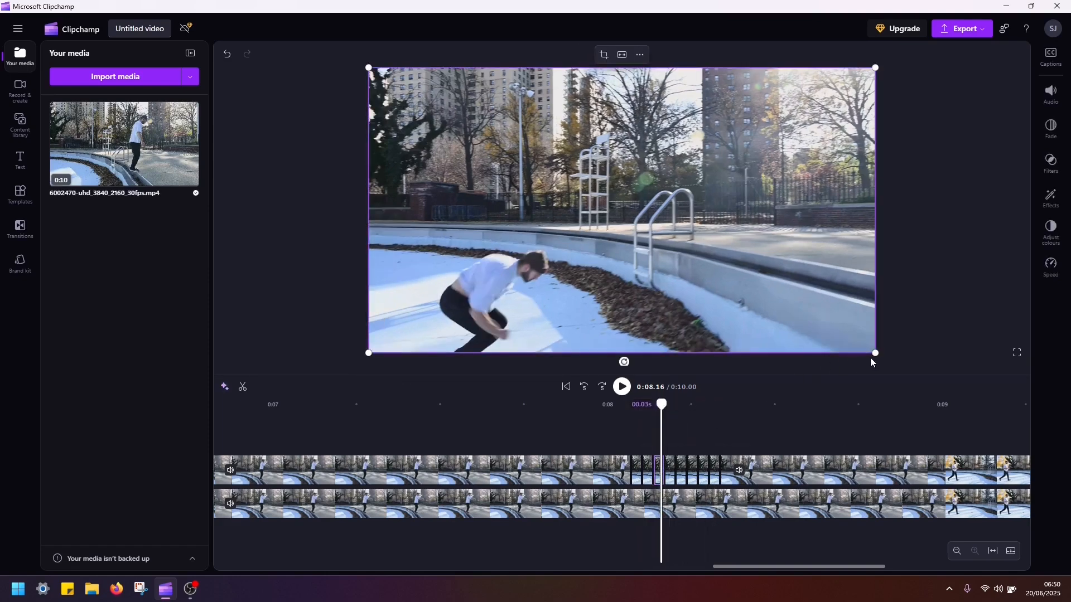
{"action": "left_click_drag", "start_coordinate": [874, 353], "coordinate": [888, 360]}
{"action": "left_click", "coordinate": [669, 435]}
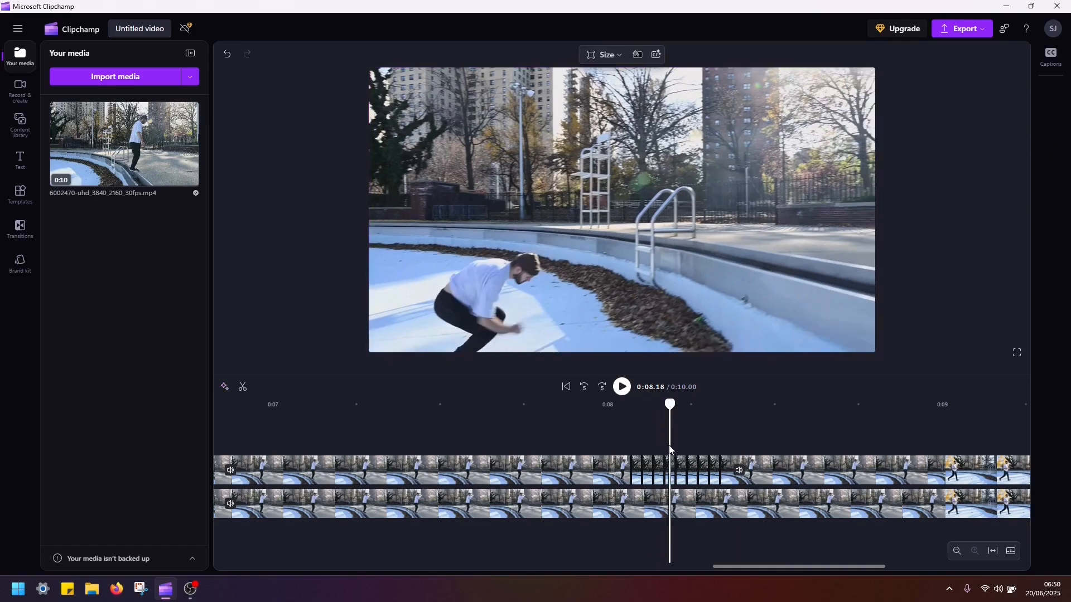
{"action": "left_click", "coordinate": [670, 473]}
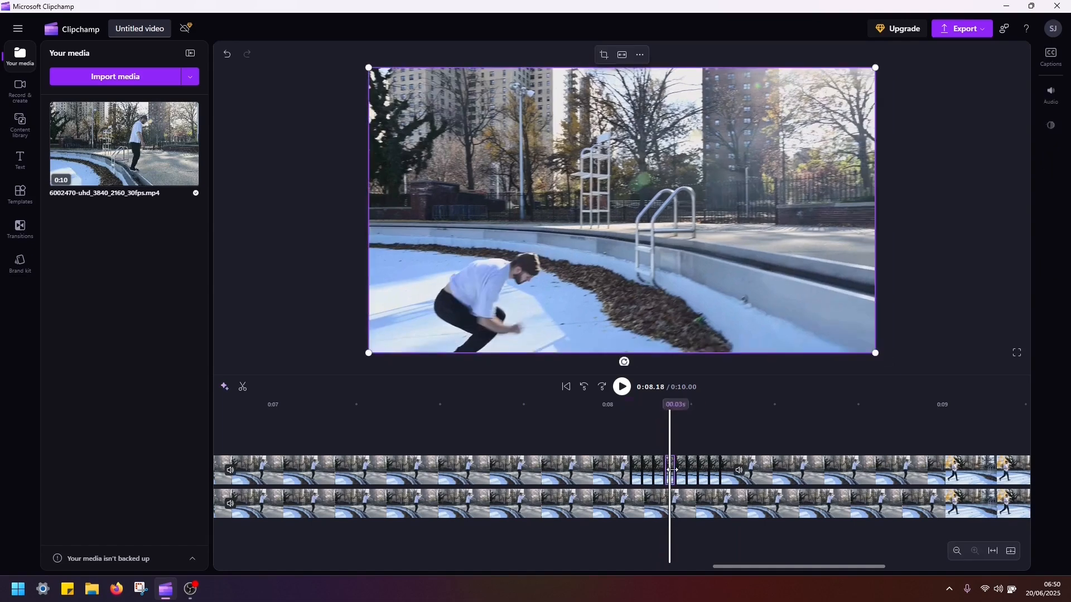
{"action": "left_click_drag", "start_coordinate": [366, 67], "coordinate": [356, 60]}
Enlarge the fifth single-frame piece slightly beyond the video's upper-right corner and the sixth slightly beyond its lower-left corner.
{"action": "left_click", "coordinate": [678, 441]}
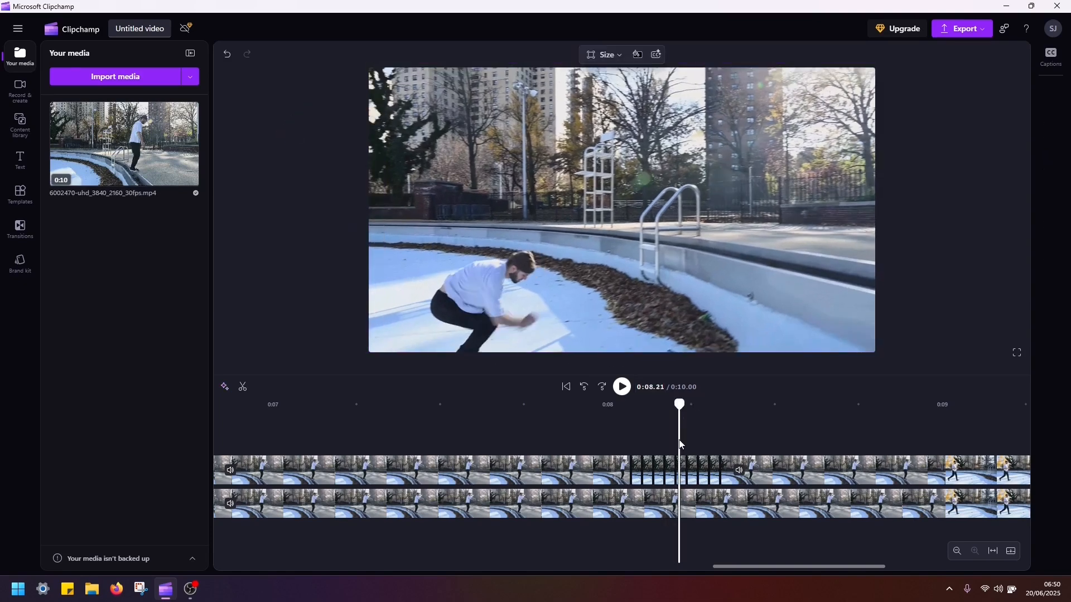
{"action": "left_click", "coordinate": [681, 468]}
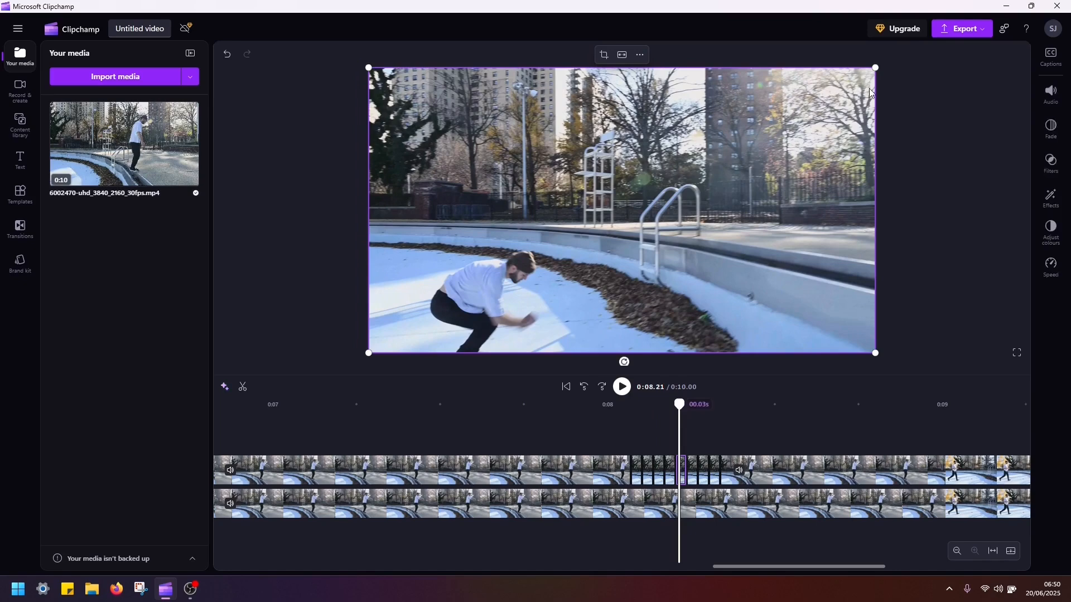
{"action": "left_click_drag", "start_coordinate": [873, 66], "coordinate": [886, 61]}
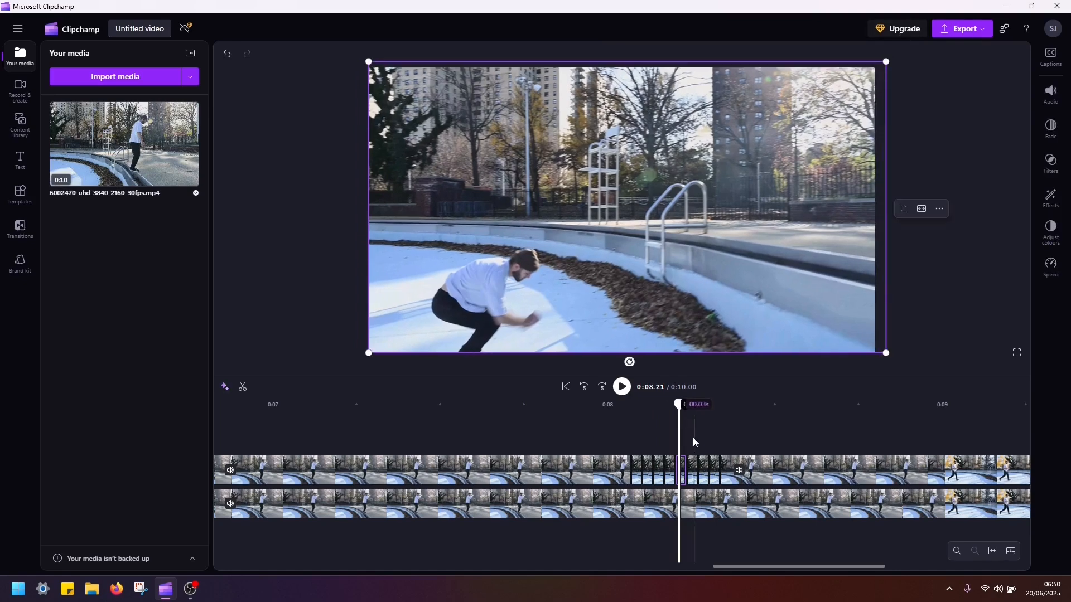
{"action": "left_click", "coordinate": [692, 437]}
{"action": "left_click", "coordinate": [693, 471]}
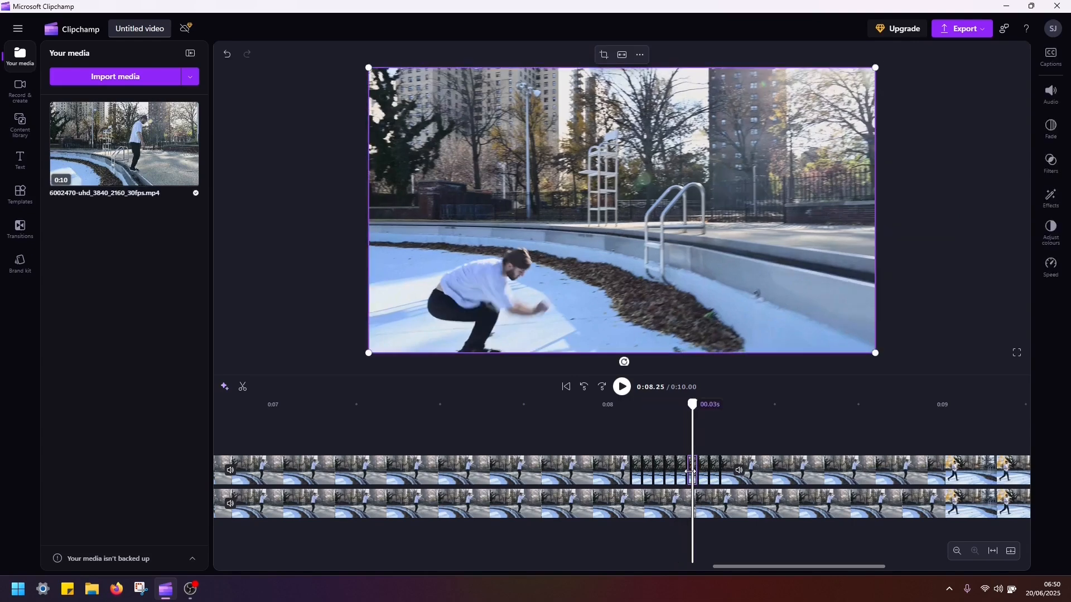
{"action": "left_click_drag", "start_coordinate": [369, 354], "coordinate": [357, 360]}
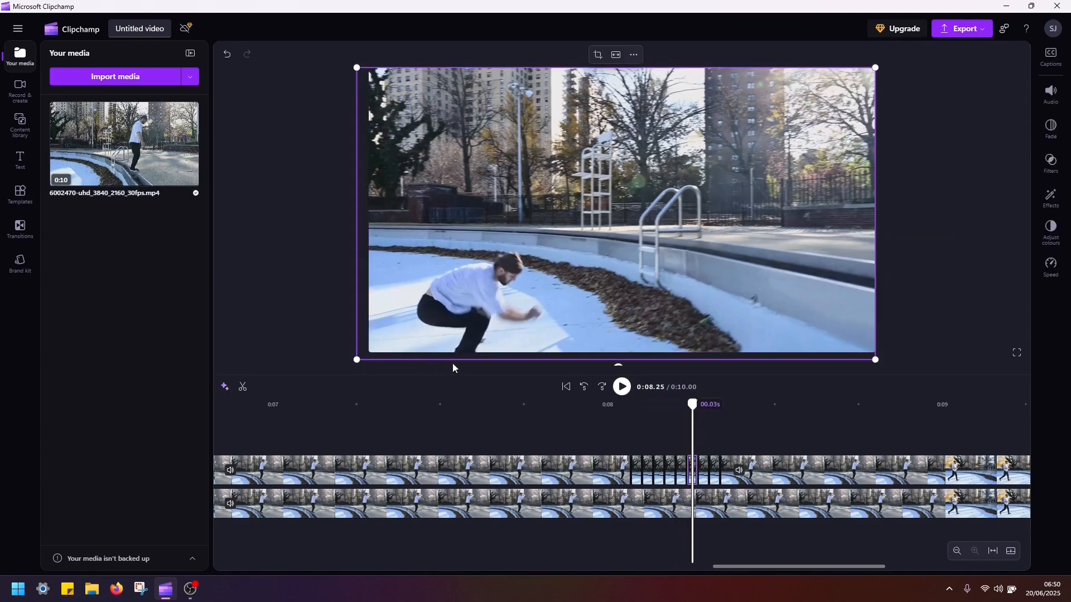
Enlarge the seventh single-frame piece slightly beyond the video's lower-right corner and the eighth slightly beyond its upper-left corner.
{"action": "left_click", "coordinate": [702, 440]}
{"action": "left_click", "coordinate": [705, 470]}
{"action": "left_click_drag", "start_coordinate": [882, 353], "coordinate": [888, 360]}
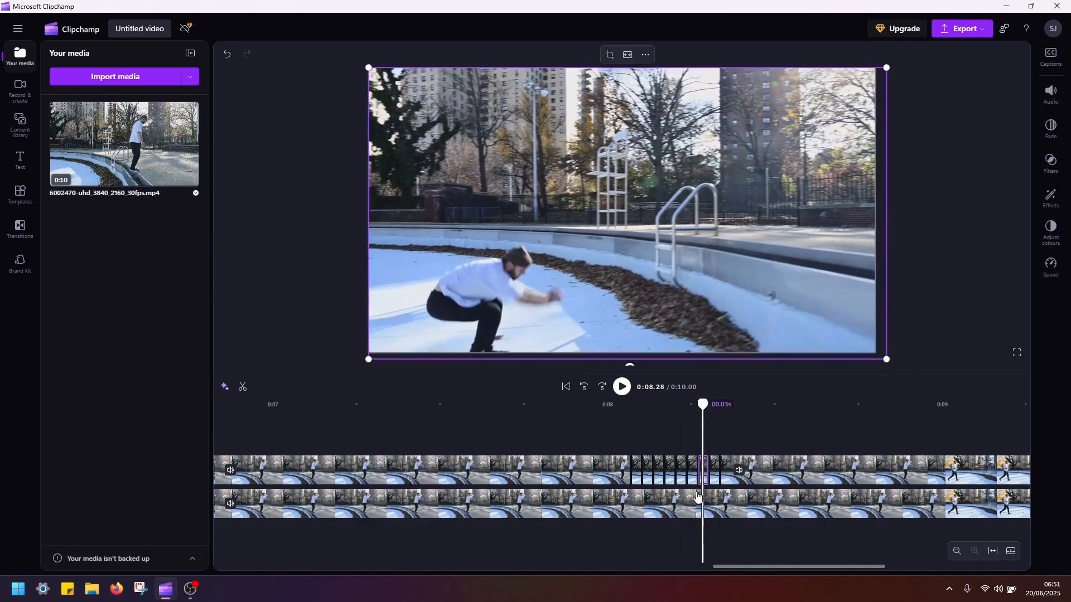
{"action": "left_click", "coordinate": [714, 472]}
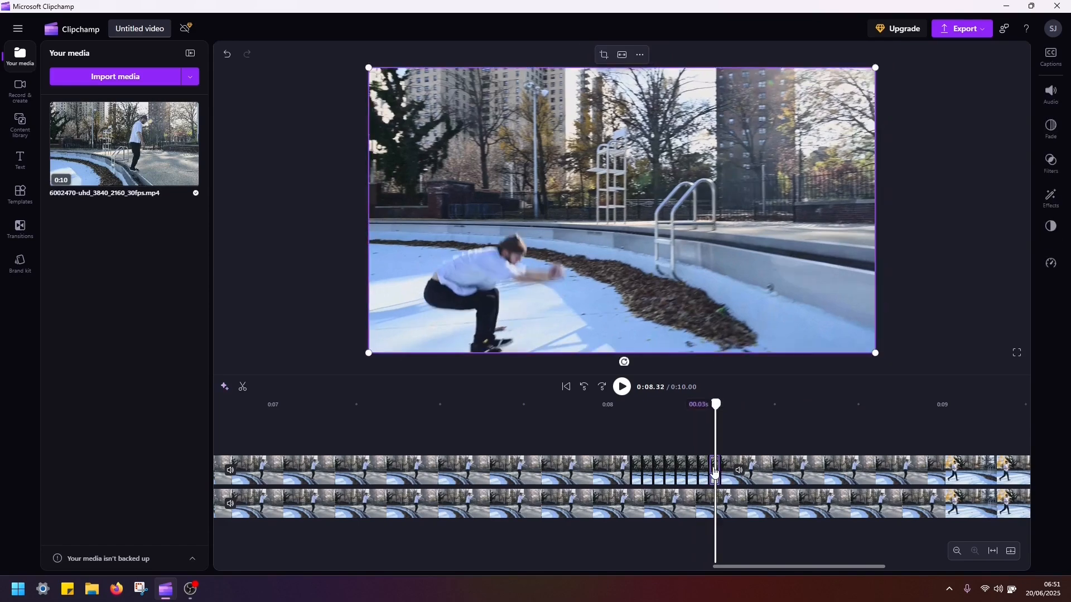
{"action": "left_click_drag", "start_coordinate": [367, 67], "coordinate": [356, 60]}
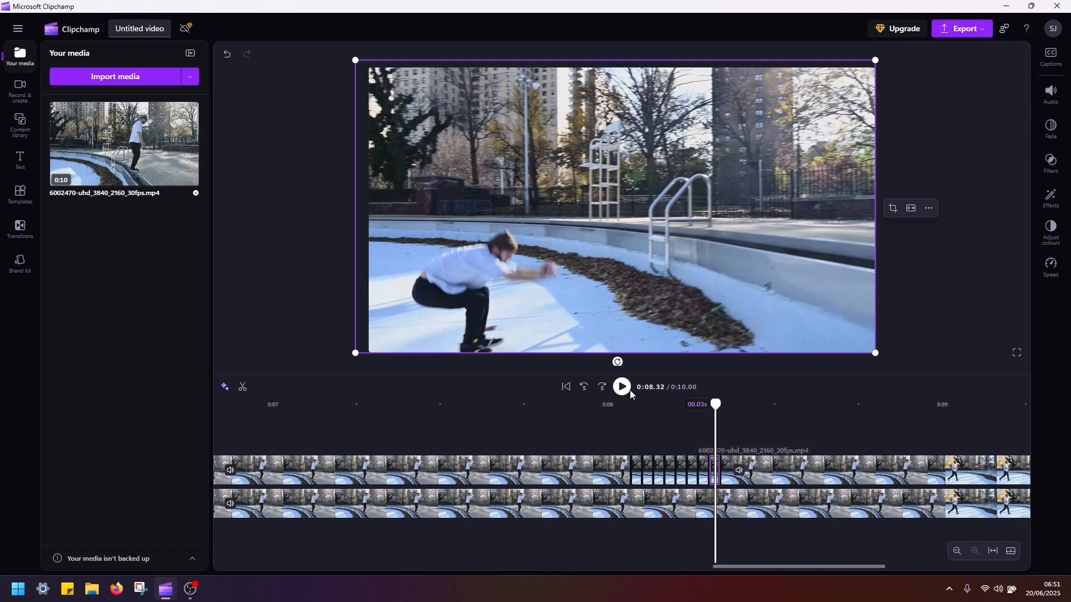
Play the video from 0:07.56 through the landing to check the shake effect.
{"action": "left_click", "coordinate": [481, 415]}
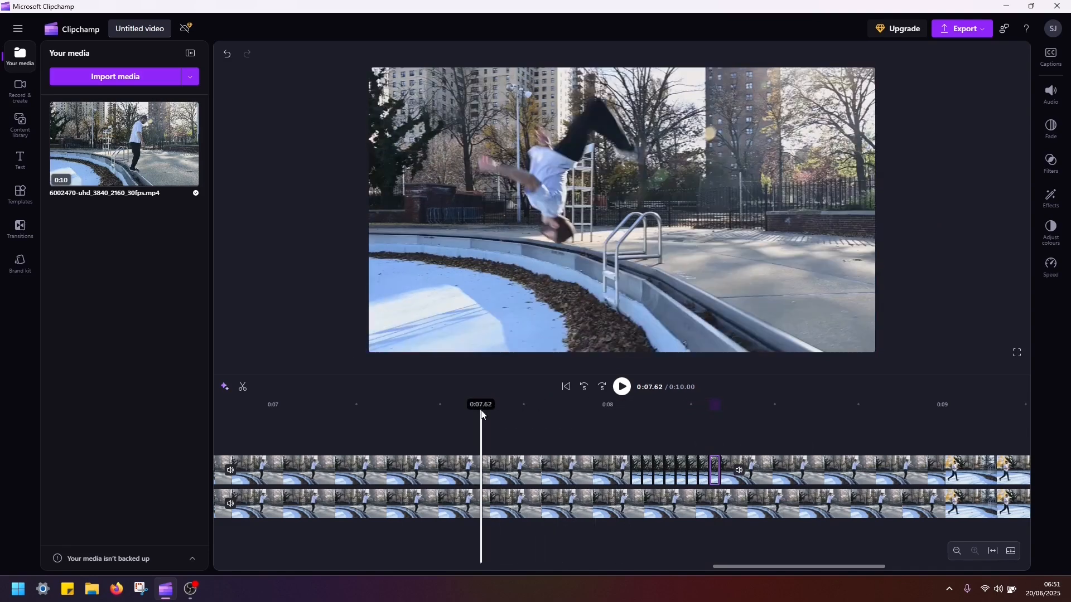
{"action": "left_click", "coordinate": [463, 413]}
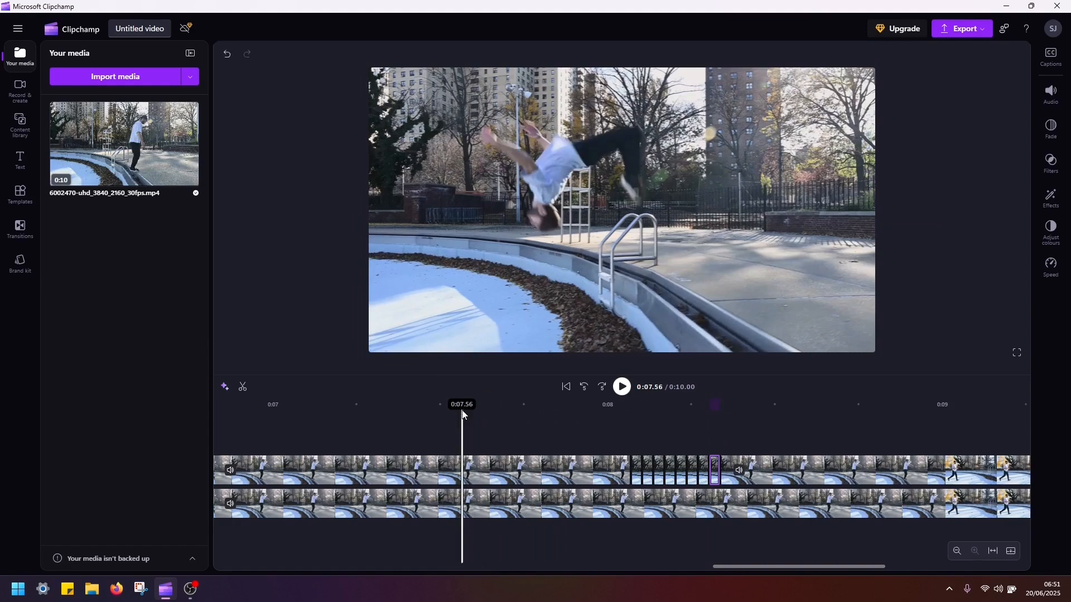
{"action": "key", "text": "space"}
{"action": "key", "text": "space"}
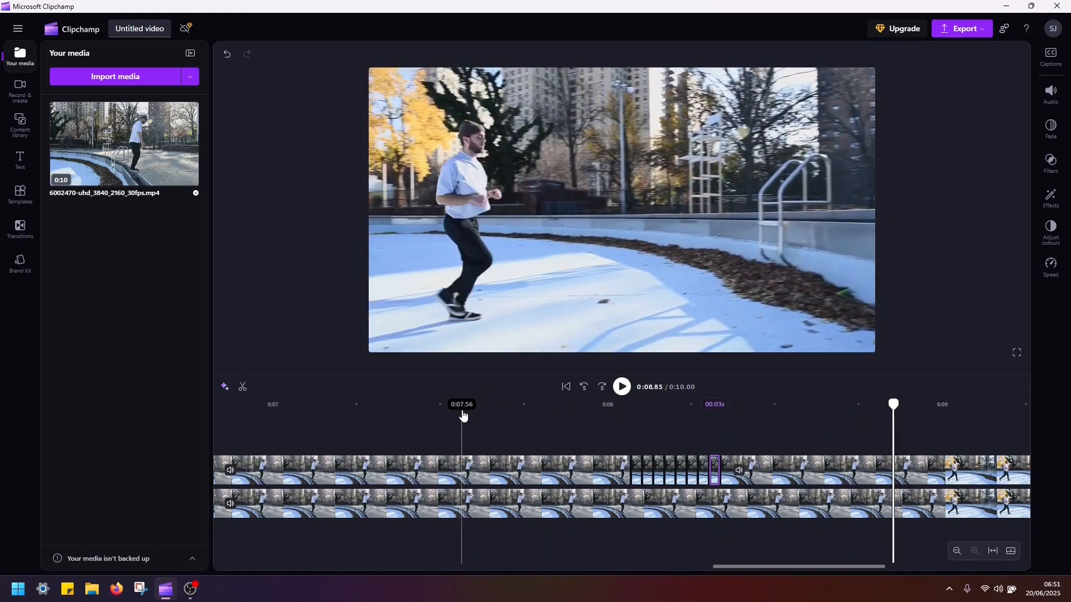
Delete the long parts of the upper clip before and after the eight single-frame pieces.
{"action": "left_click", "coordinate": [521, 467]}
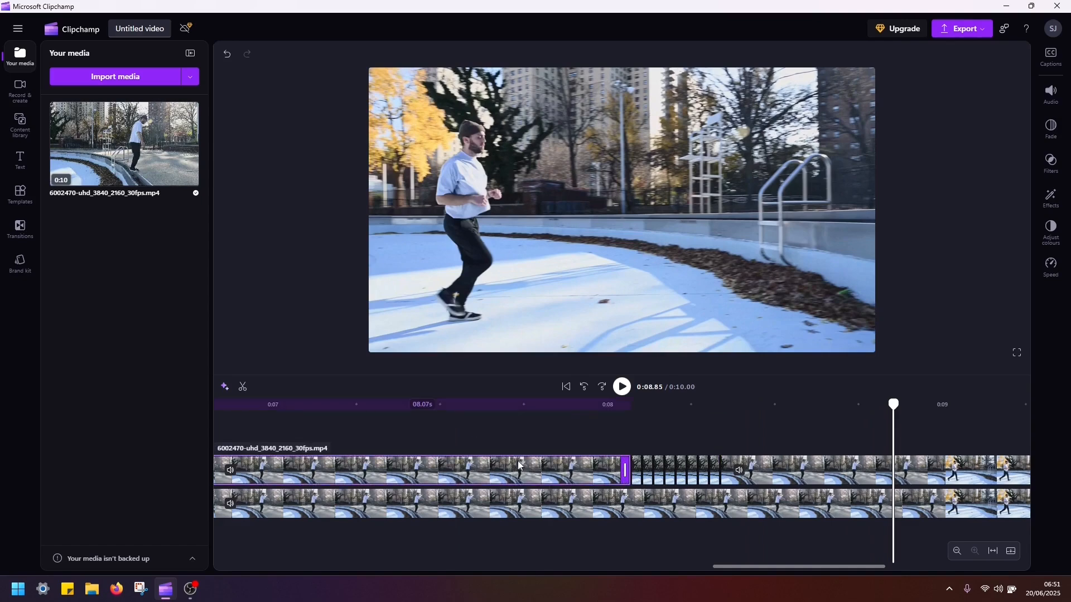
{"action": "key", "text": "Delete"}
{"action": "left_click", "coordinate": [876, 471]}
{"action": "key", "text": "Delete"}
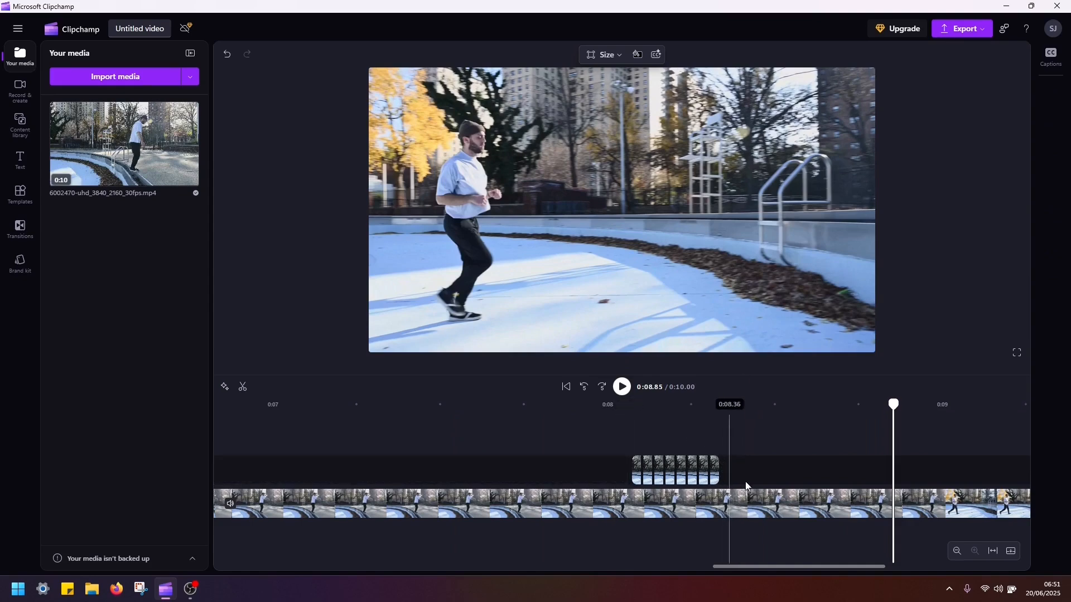
Play the video from 0:07.00 past the landing to review the shake with only the single-frame pieces stacked above.
{"action": "scroll", "coordinate": [473, 450], "scroll_direction": "down", "scroll_amount": 1}
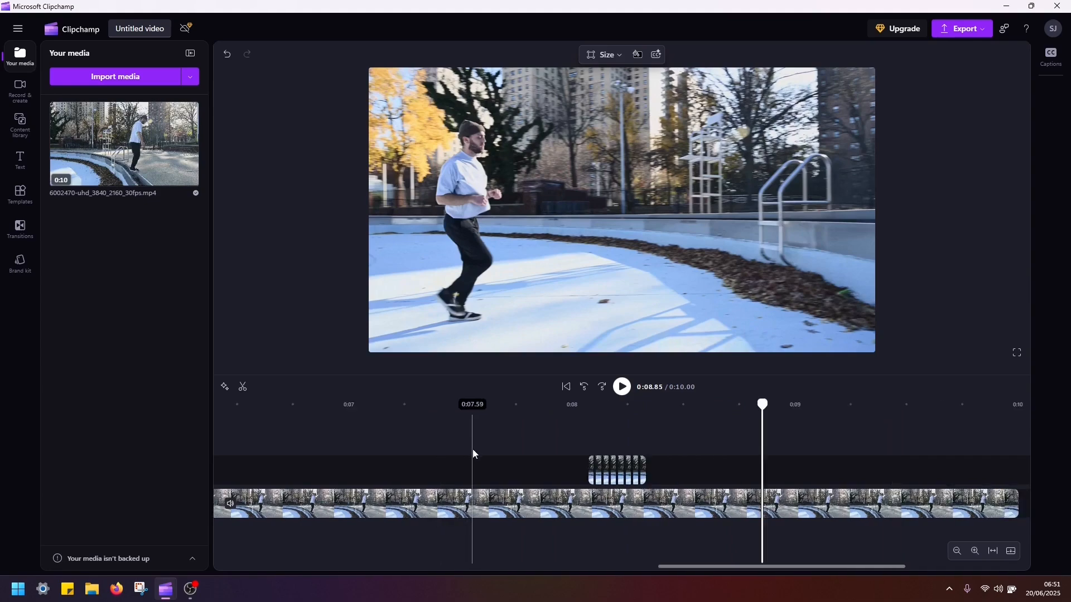
{"action": "scroll", "coordinate": [472, 451], "scroll_direction": "down", "scroll_amount": 2}
{"action": "left_click", "coordinate": [456, 427]}
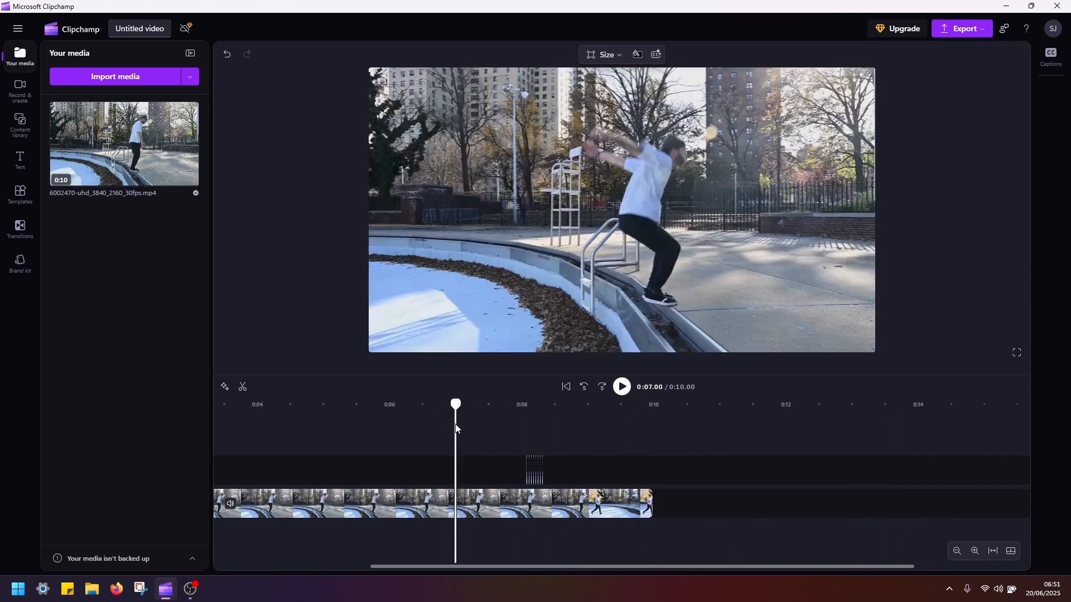
{"action": "key", "text": "space"}
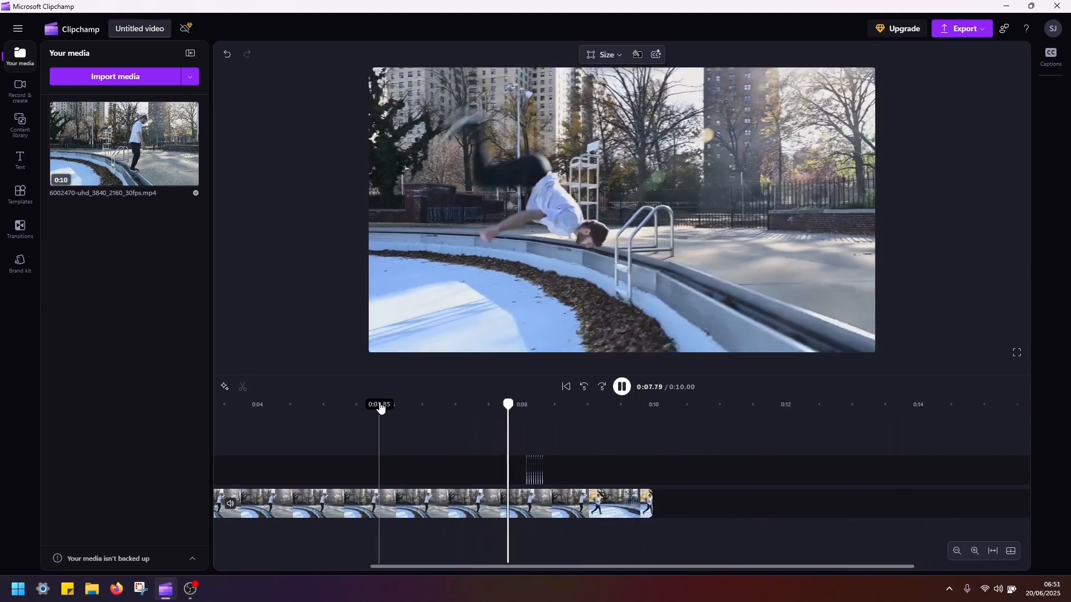
{"action": "key", "text": "space"}
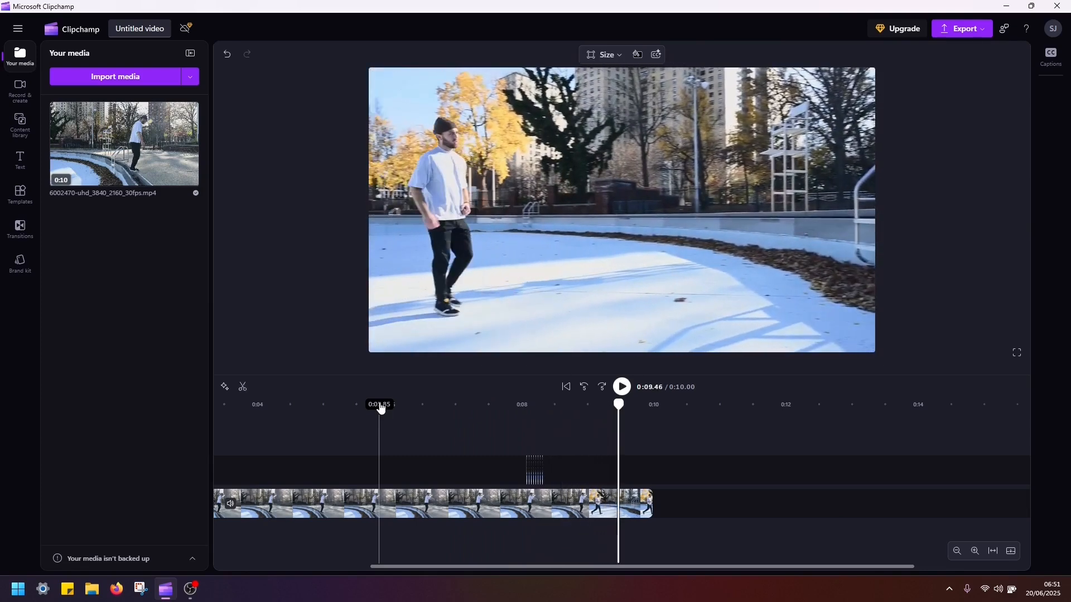